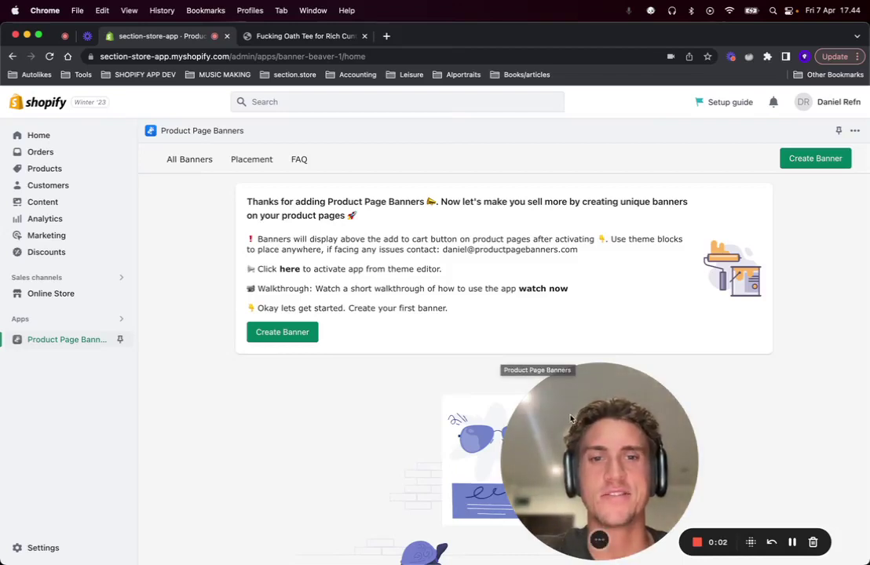
Step: Examine the example NZ/AUS ONLY! banner above Add to cart on the T-shirt store's product page
{"action": "left_click_drag", "start_coordinate": [577, 414], "coordinate": [765, 438]}
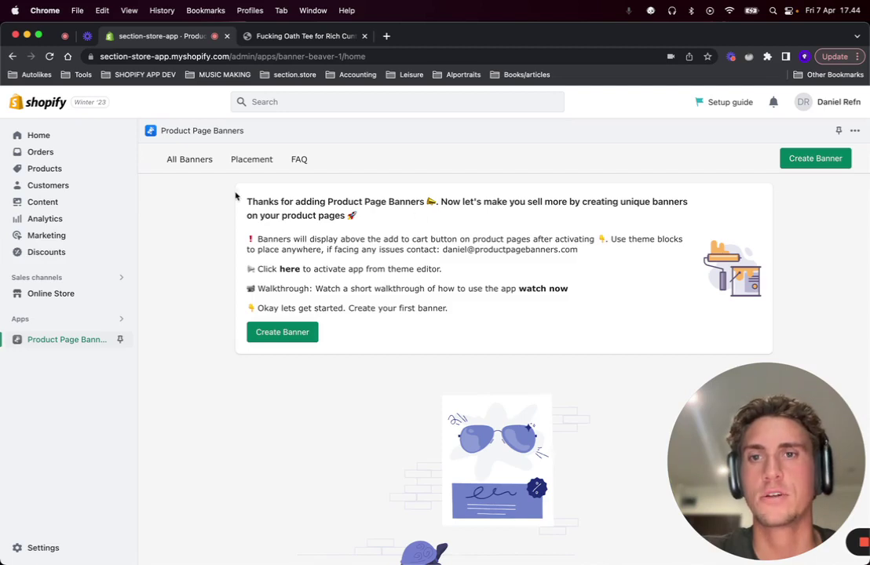
{"action": "left_click", "coordinate": [288, 37]}
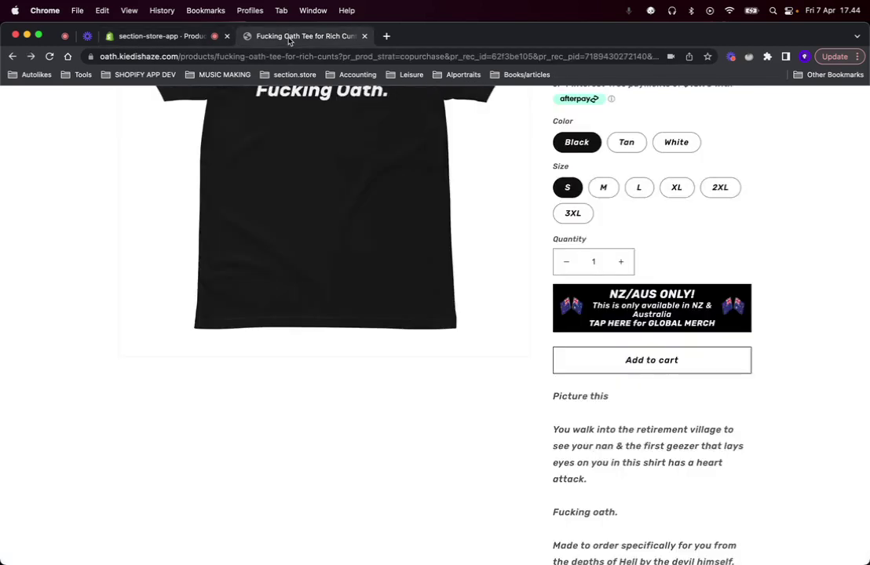
{"action": "scroll", "coordinate": [552, 367], "scroll_direction": "up", "scroll_amount": 5}
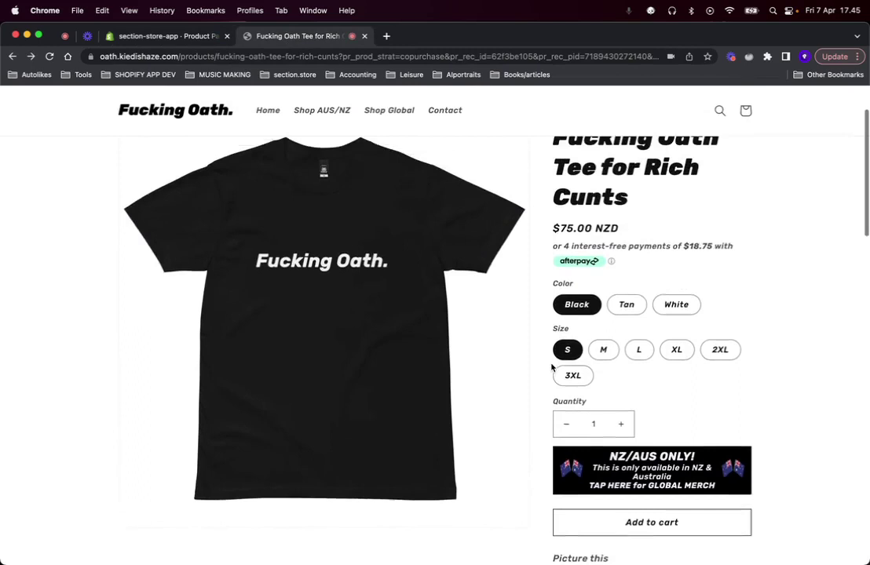
{"action": "scroll", "coordinate": [607, 245], "scroll_direction": "down", "scroll_amount": 3}
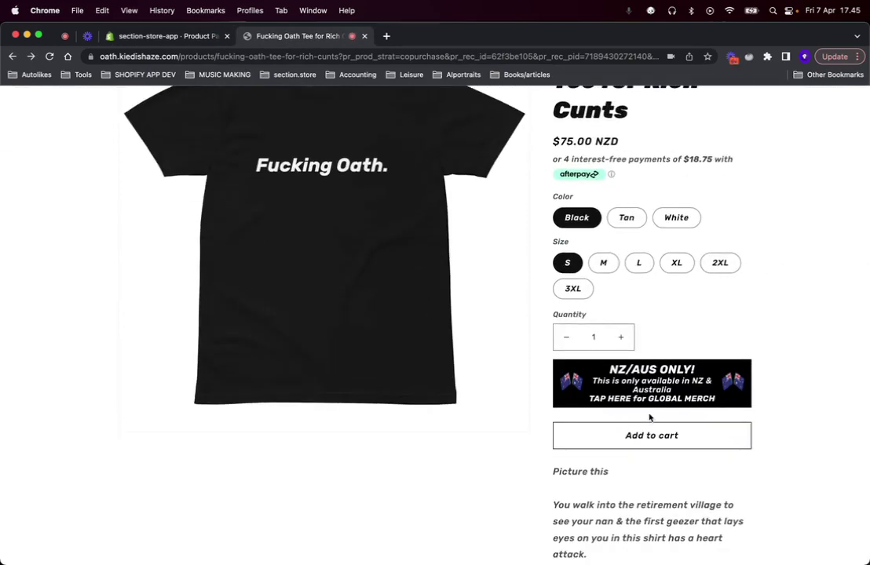
{"action": "scroll", "coordinate": [683, 329], "scroll_direction": "up", "scroll_amount": 2}
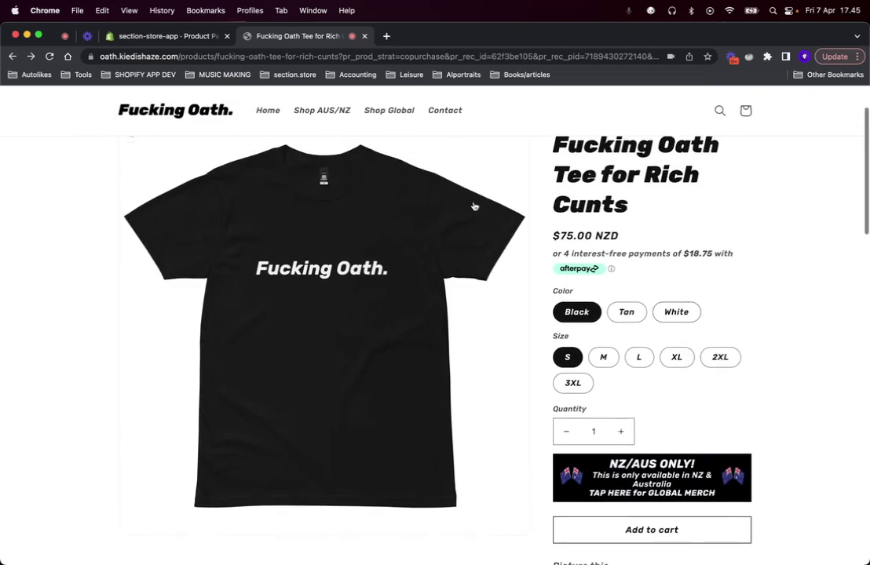
{"action": "scroll", "coordinate": [650, 316], "scroll_direction": "down", "scroll_amount": 1}
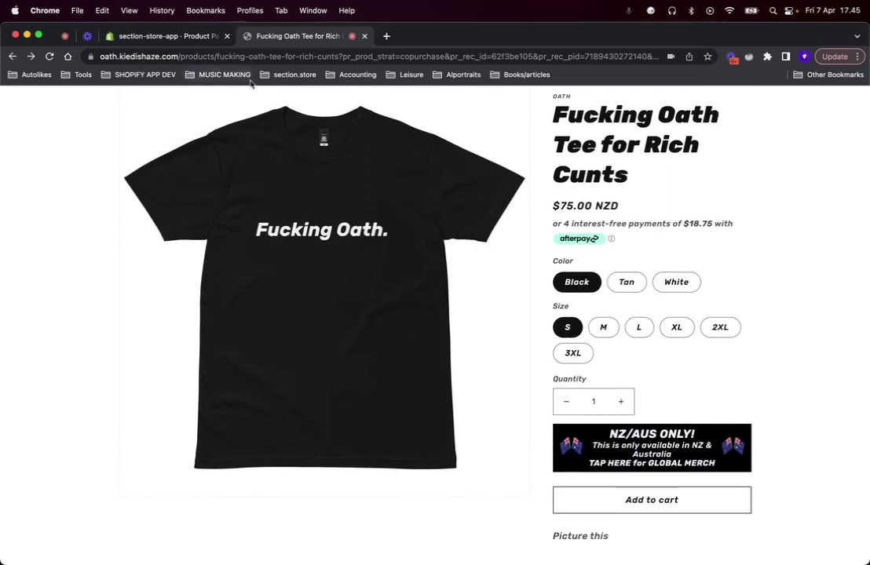
Step: Return to the Product Page Banners app and create a banner from the IN STORE ITEM template
{"action": "left_click", "coordinate": [173, 36]}
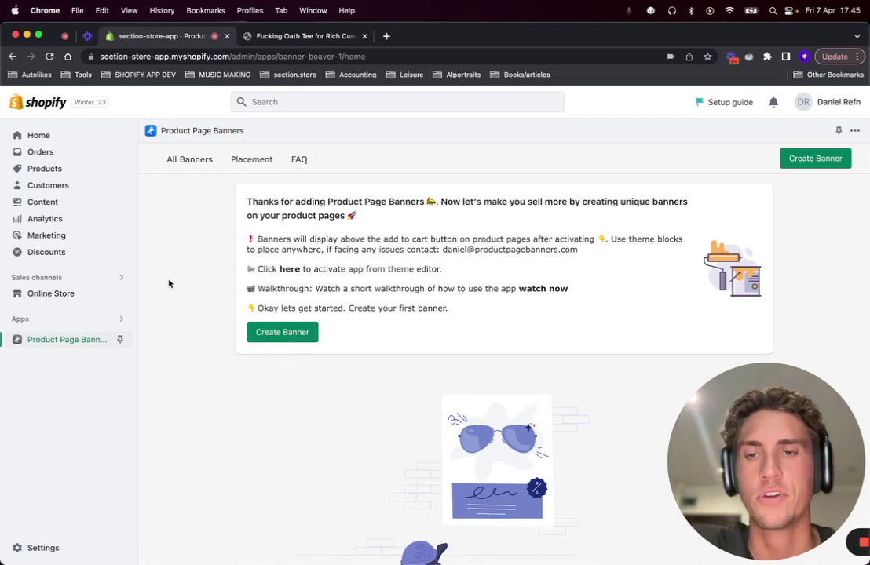
{"action": "left_click", "coordinate": [270, 335]}
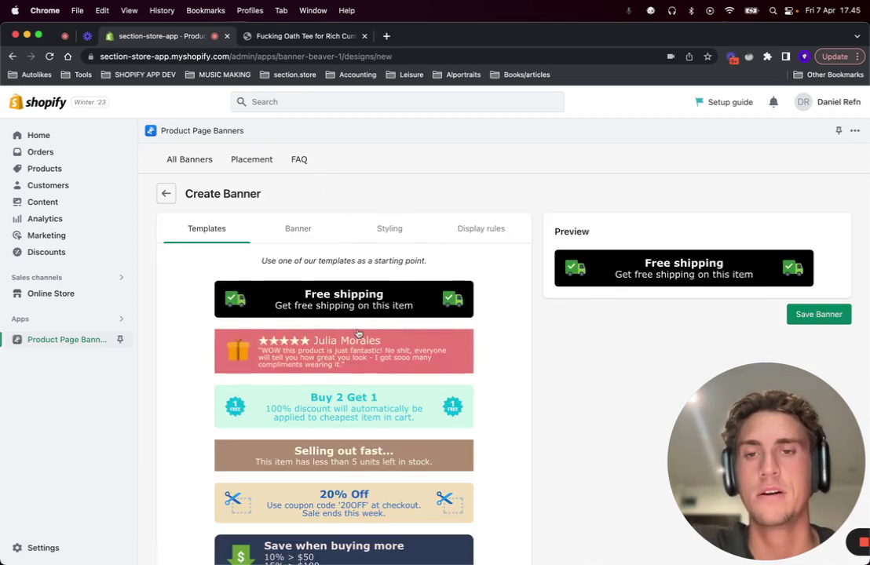
{"action": "scroll", "coordinate": [357, 334], "scroll_direction": "down", "scroll_amount": 3}
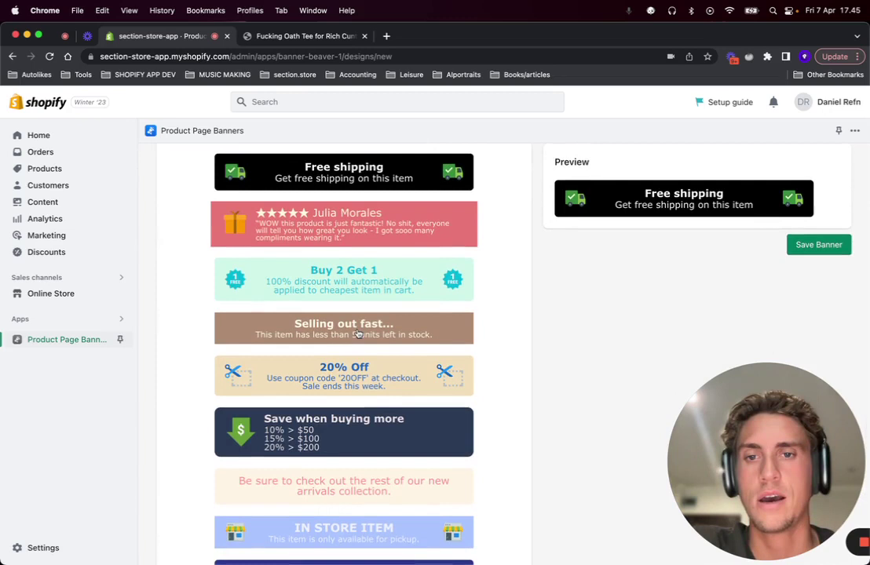
{"action": "scroll", "coordinate": [358, 334], "scroll_direction": "down", "scroll_amount": 3}
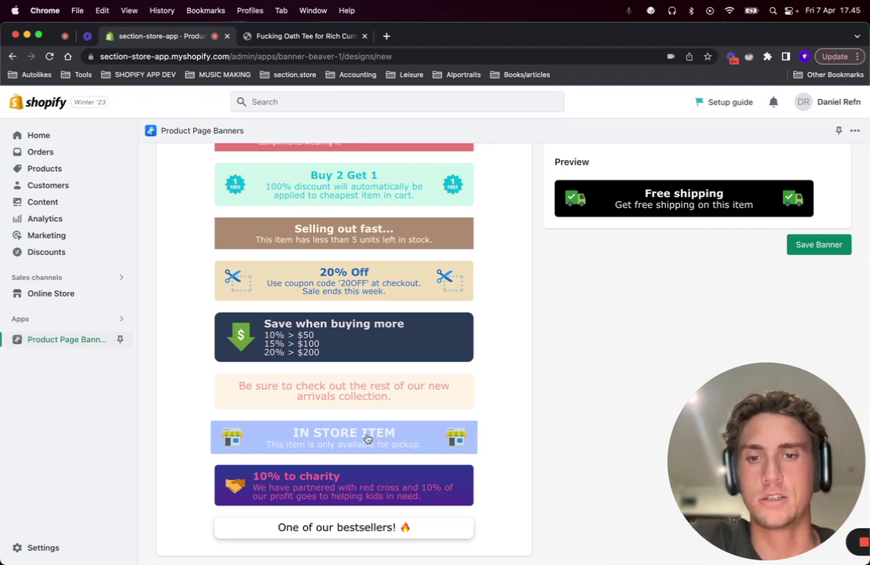
{"action": "left_click", "coordinate": [368, 440]}
{"action": "scroll", "coordinate": [398, 346], "scroll_direction": "up", "scroll_amount": 5}
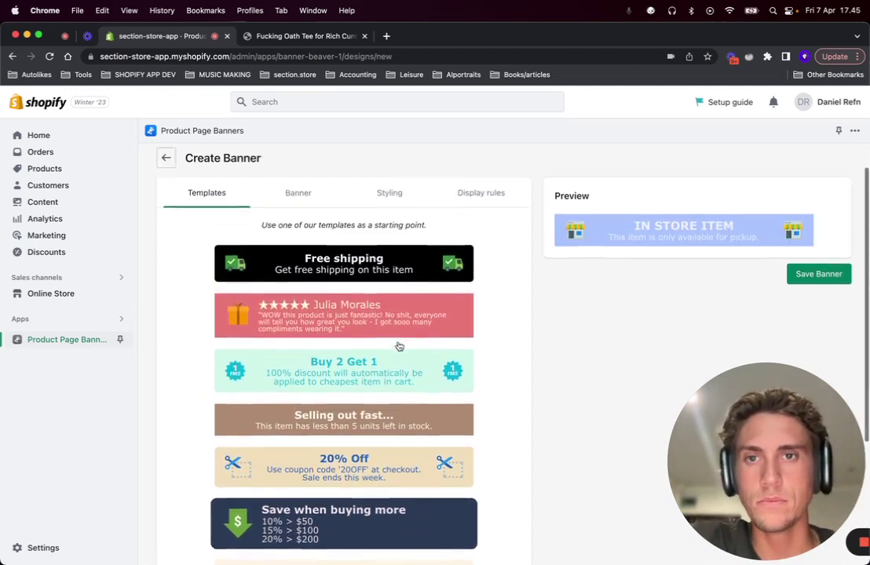
{"action": "scroll", "coordinate": [398, 345], "scroll_direction": "up", "scroll_amount": 1}
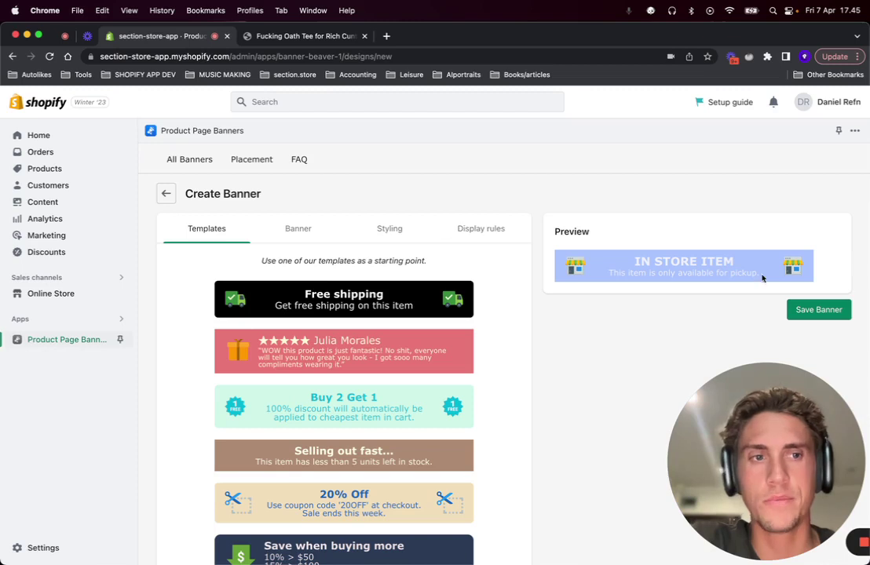
Step: Browse the available banner templates
{"action": "scroll", "coordinate": [360, 187], "scroll_direction": "down", "scroll_amount": 5}
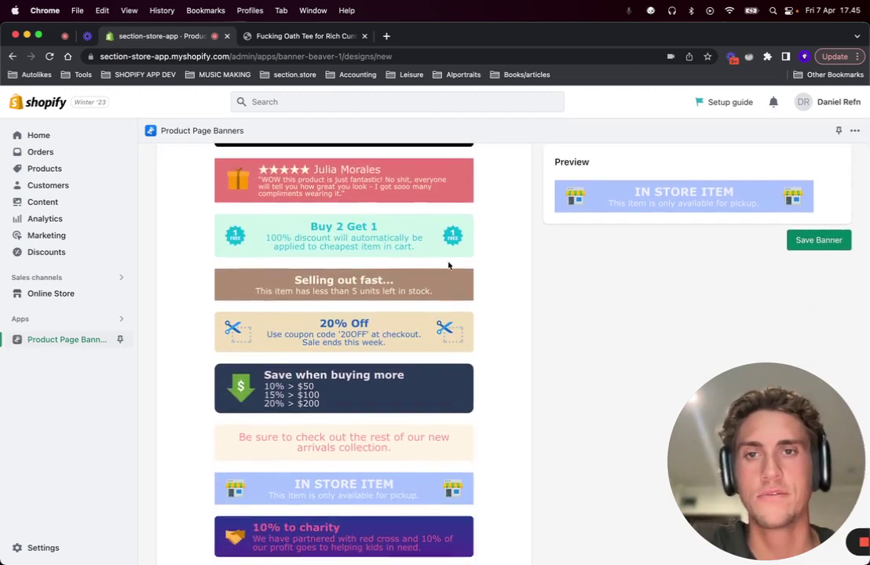
{"action": "scroll", "coordinate": [343, 389], "scroll_direction": "up", "scroll_amount": 3}
{"action": "scroll", "coordinate": [442, 212], "scroll_direction": "down", "scroll_amount": 4}
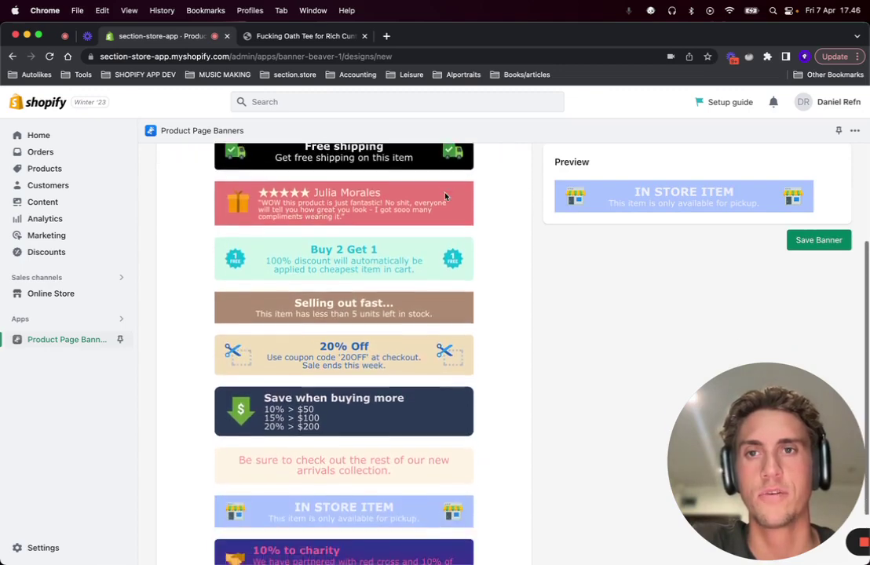
{"action": "scroll", "coordinate": [417, 426], "scroll_direction": "up", "scroll_amount": 4}
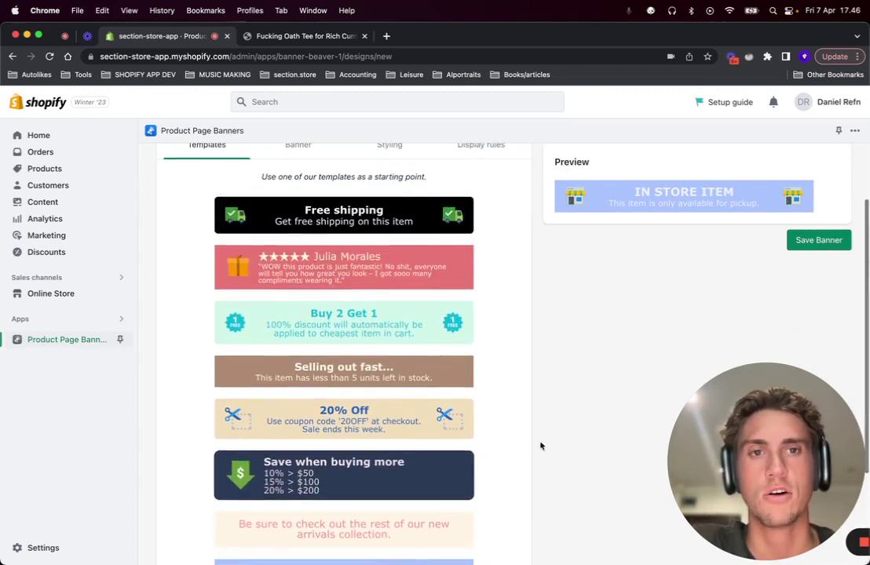
{"action": "scroll", "coordinate": [542, 445], "scroll_direction": "up", "scroll_amount": 3}
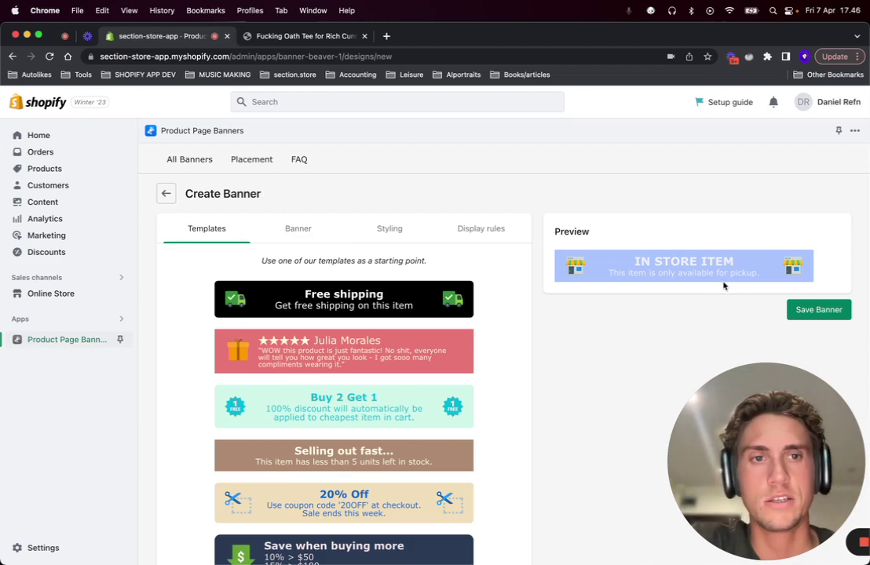
Step: Review the banner's title, paragraph, icon and link fields along with its styling options
{"action": "left_click", "coordinate": [297, 231]}
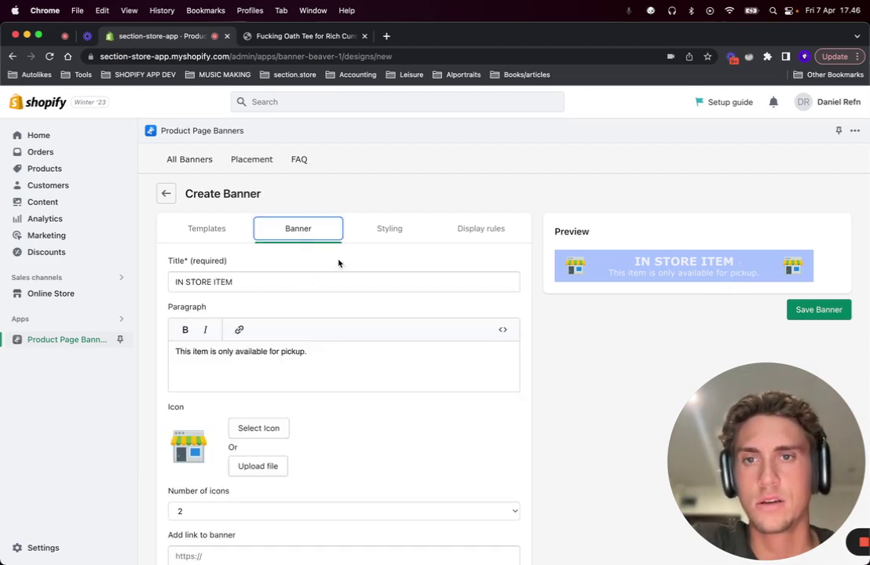
{"action": "left_click_drag", "start_coordinate": [253, 291], "coordinate": [161, 290]}
{"action": "left_click_drag", "start_coordinate": [322, 351], "coordinate": [149, 356]}
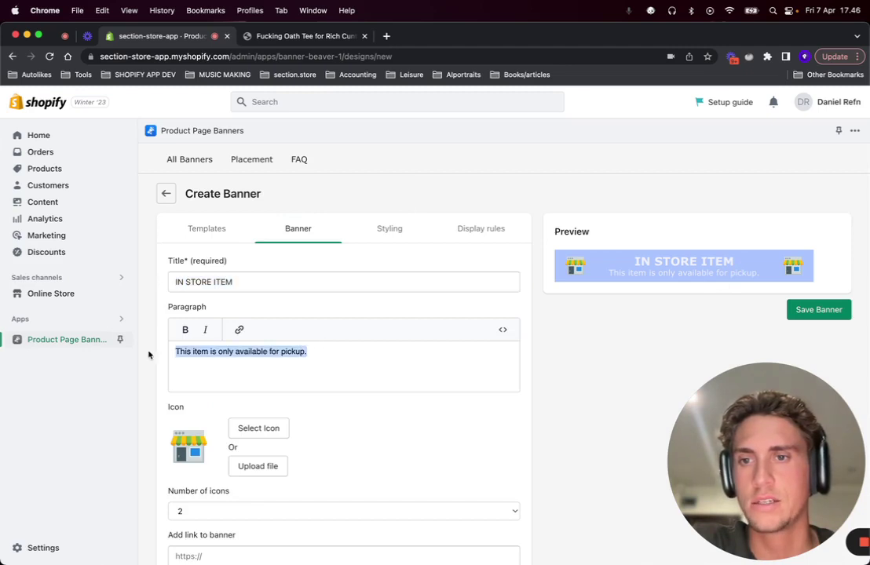
{"action": "scroll", "coordinate": [431, 274], "scroll_direction": "down", "scroll_amount": 1}
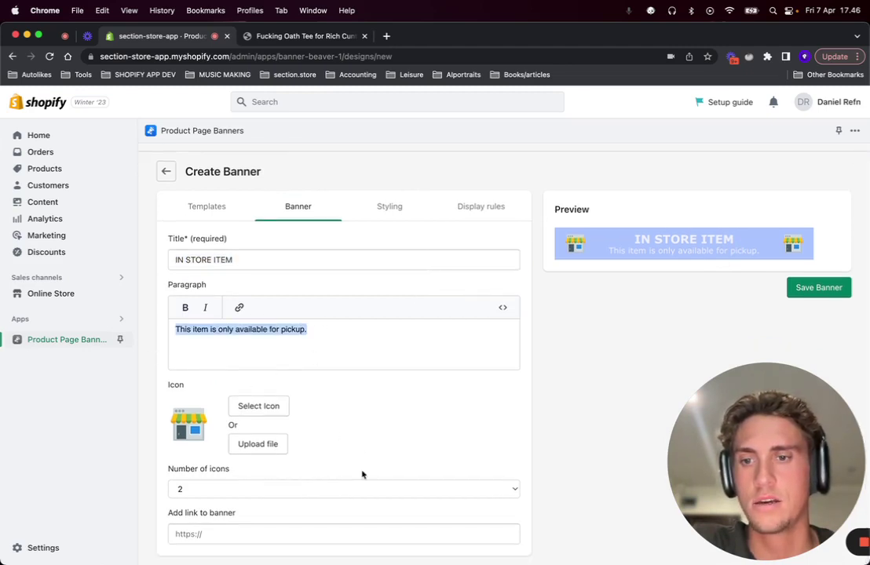
{"action": "left_click", "coordinate": [283, 536]}
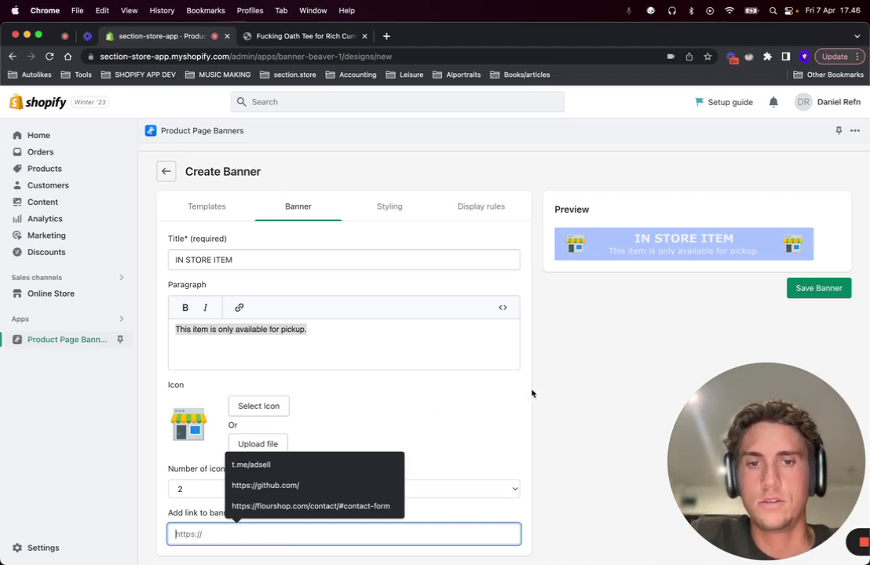
{"action": "left_click", "coordinate": [559, 377]}
{"action": "left_click", "coordinate": [378, 203]}
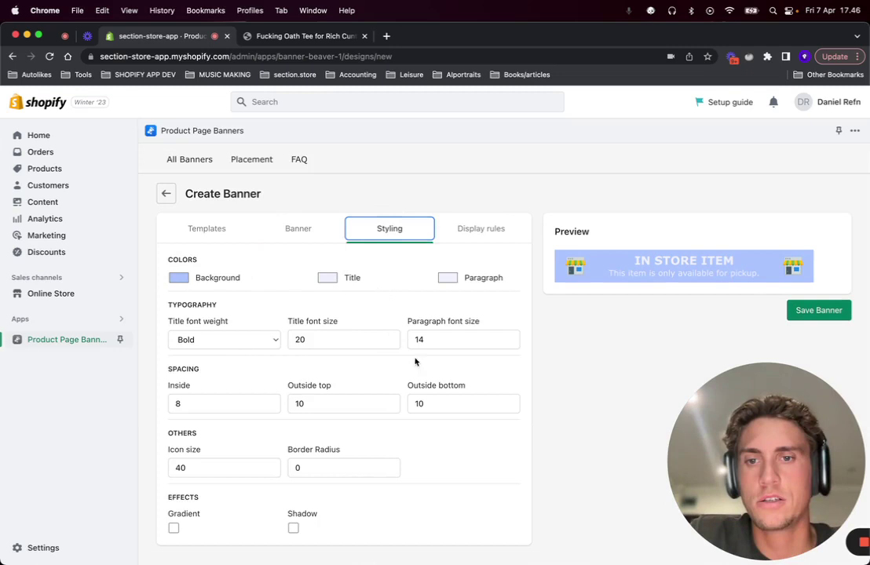
Step: Set the banner's display rules to individual products and add the Double Wall Mug
{"action": "left_click", "coordinate": [471, 242]}
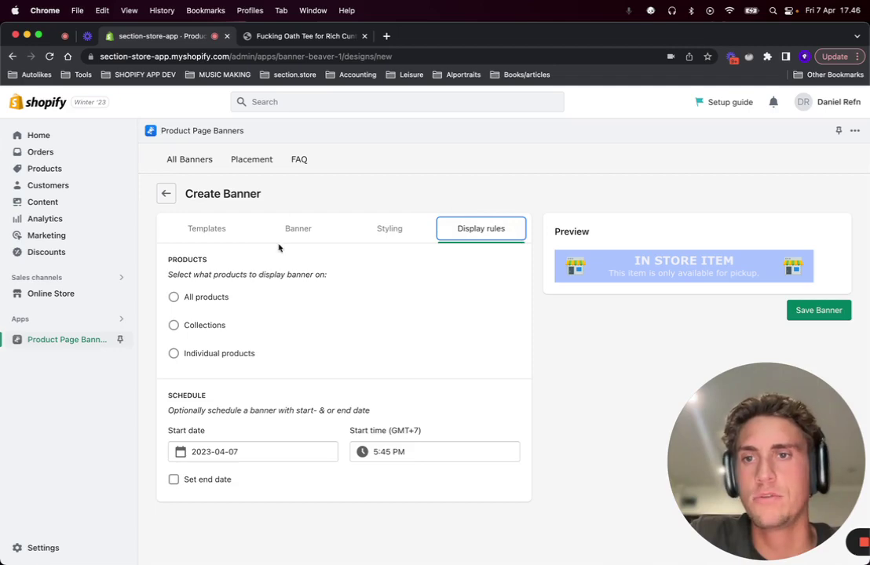
{"action": "left_click", "coordinate": [175, 355]}
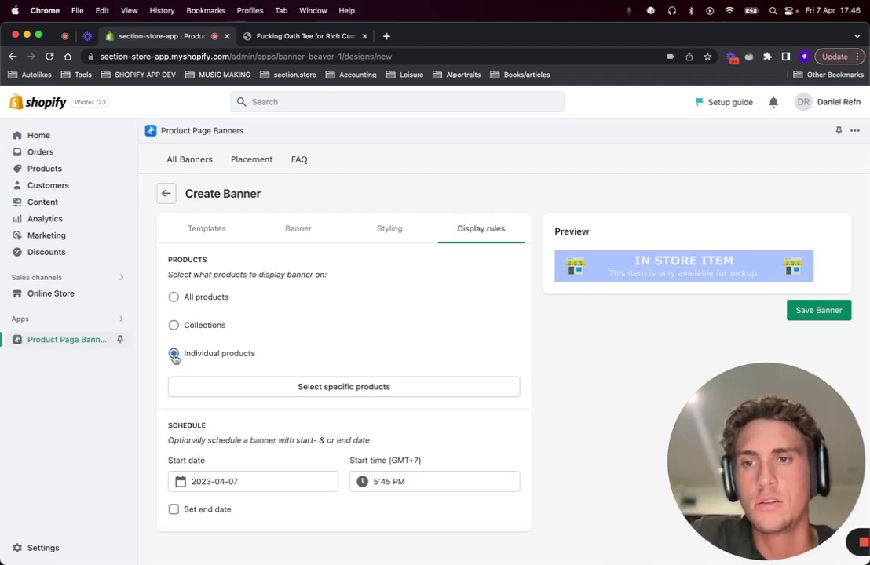
{"action": "left_click", "coordinate": [319, 387]}
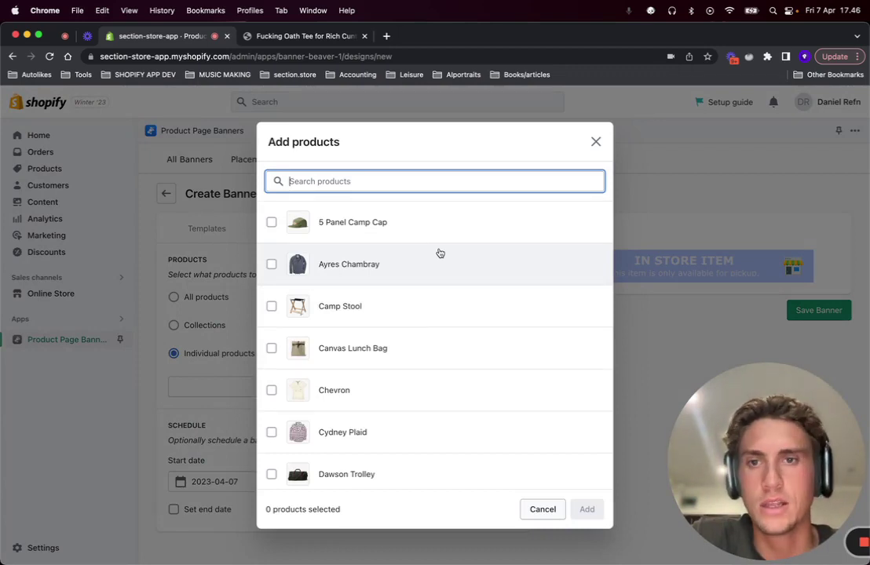
{"action": "scroll", "coordinate": [441, 253], "scroll_direction": "down", "scroll_amount": 15}
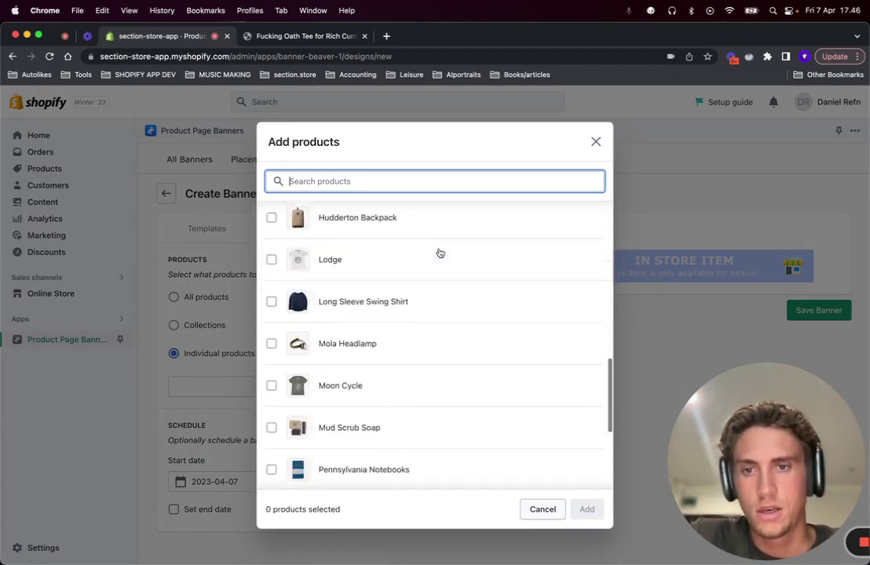
{"action": "scroll", "coordinate": [440, 253], "scroll_direction": "down", "scroll_amount": 5}
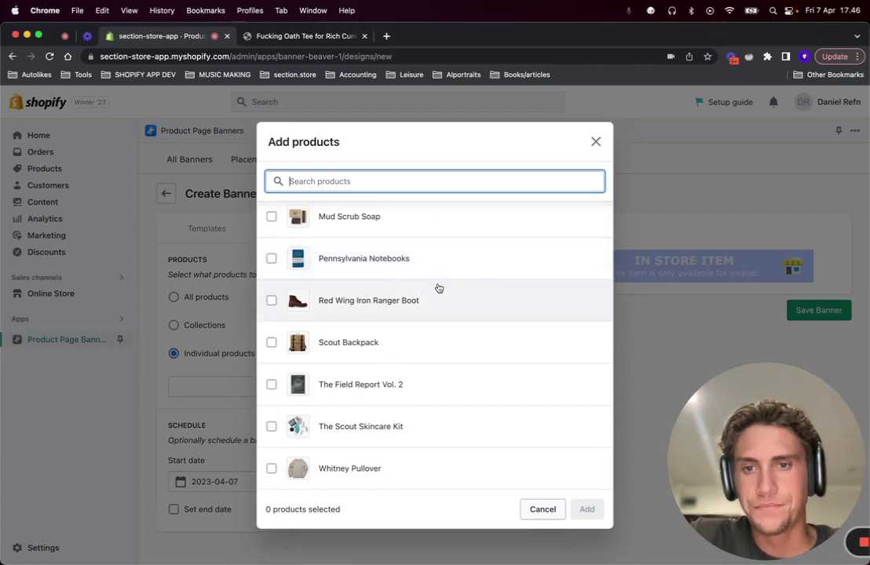
{"action": "scroll", "coordinate": [439, 288], "scroll_direction": "up", "scroll_amount": 15}
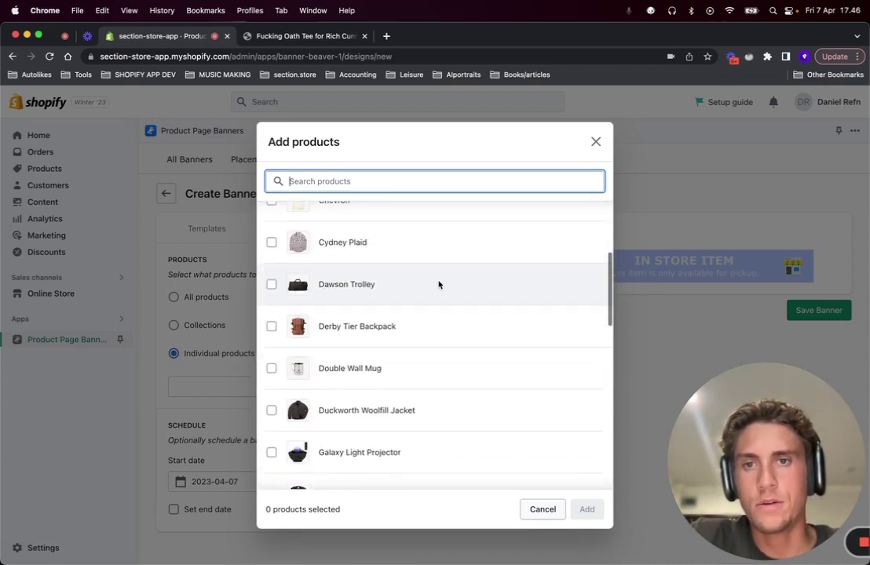
{"action": "scroll", "coordinate": [439, 284], "scroll_direction": "up", "scroll_amount": 1}
{"action": "left_click", "coordinate": [273, 378]}
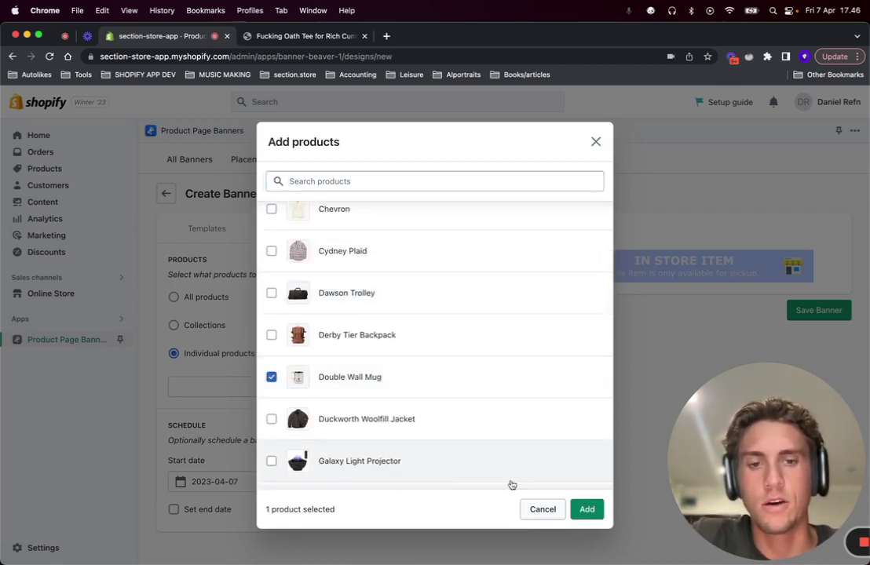
{"action": "left_click", "coordinate": [587, 510]}
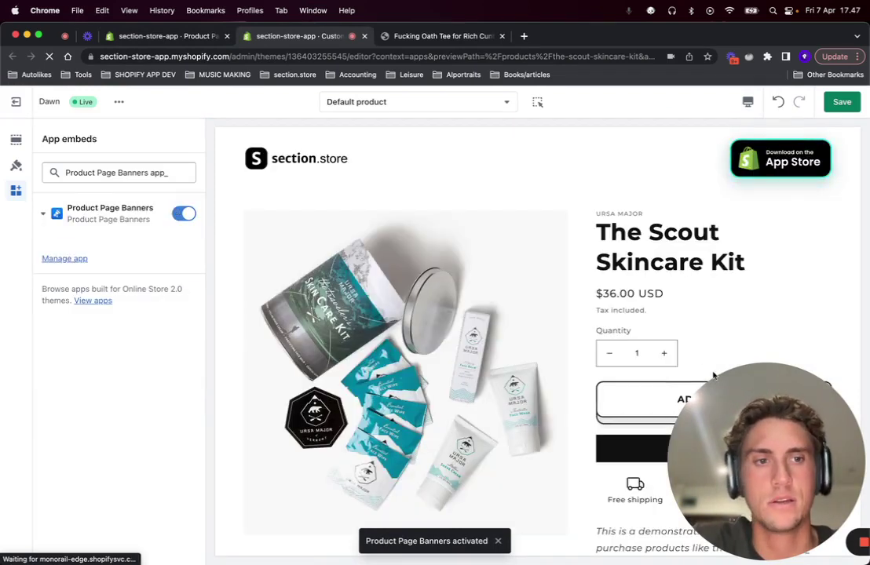
Step: Find the Double Wall Mug by searching for "mug" and preview its product page in the theme editor
{"action": "left_click_drag", "start_coordinate": [758, 365], "coordinate": [758, 223]}
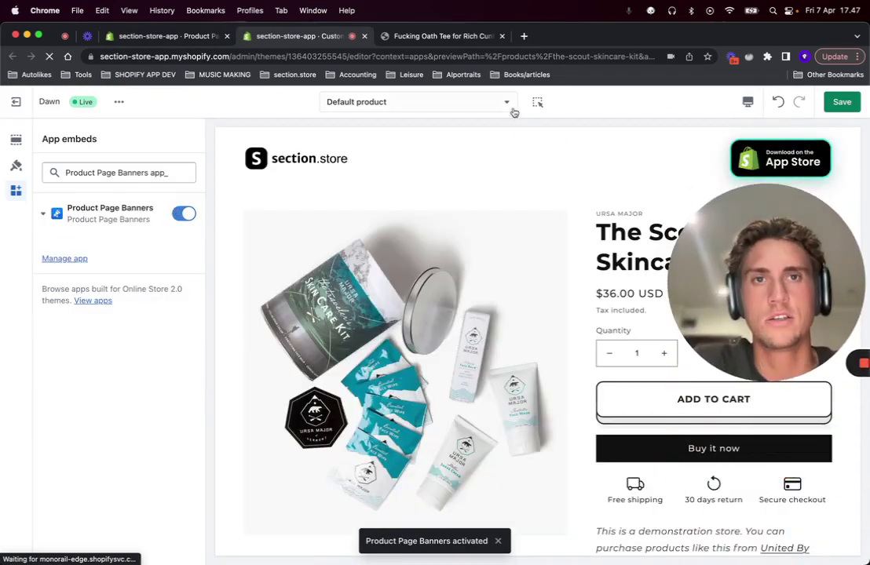
{"action": "left_click_drag", "start_coordinate": [792, 256], "coordinate": [867, 160]}
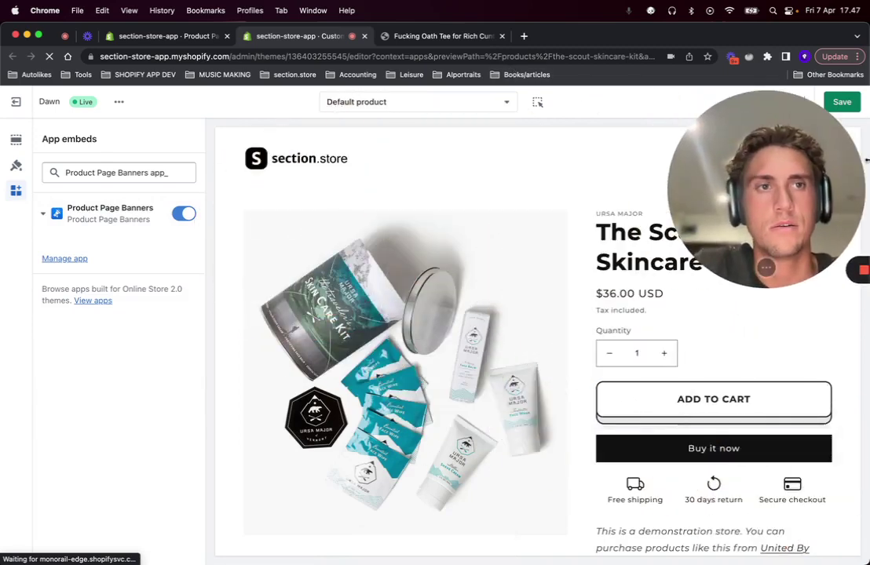
{"action": "left_click", "coordinate": [455, 101]}
{"action": "left_click", "coordinate": [409, 190]}
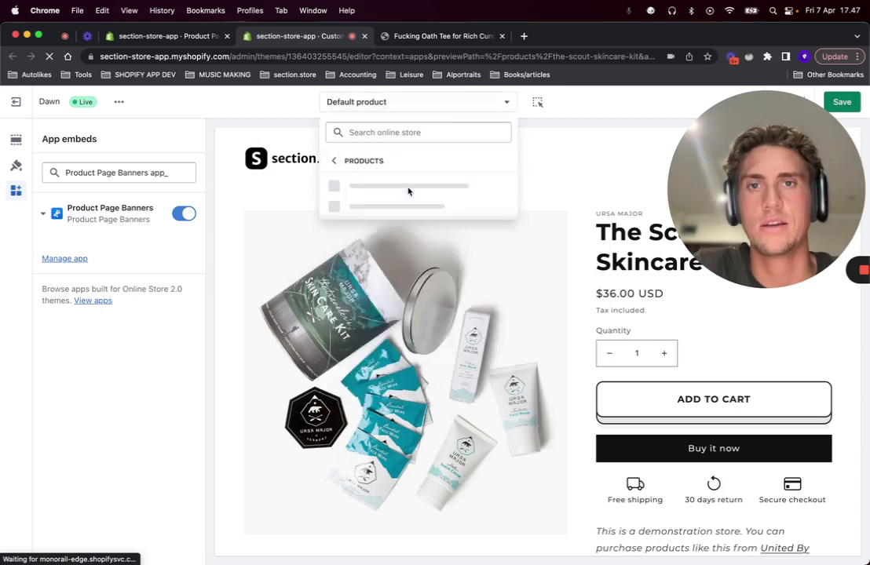
{"action": "left_click", "coordinate": [397, 135]}
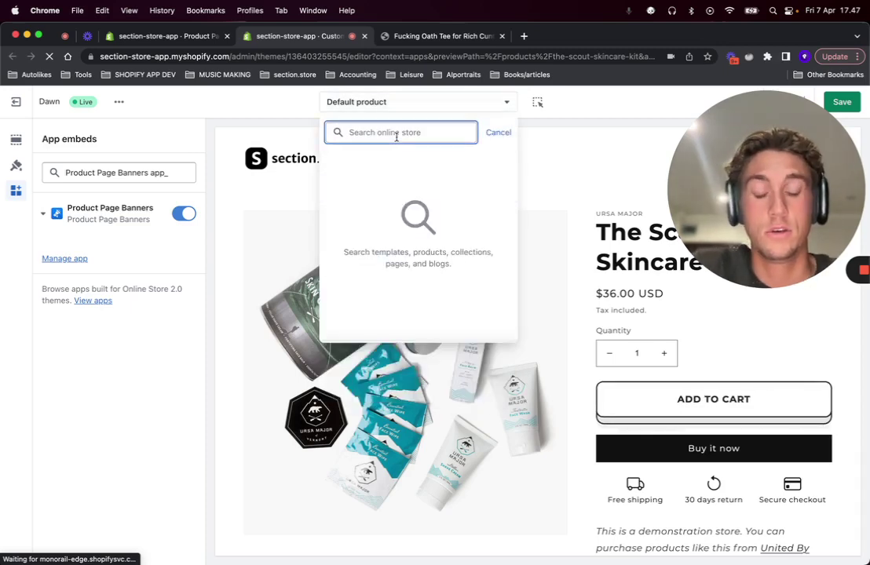
{"action": "type", "text": "mug"}
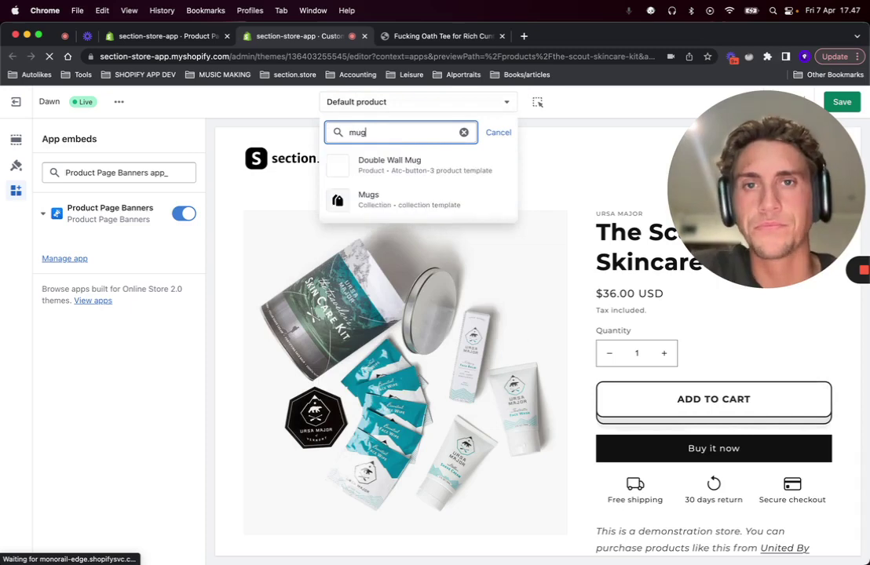
{"action": "left_click", "coordinate": [359, 178]}
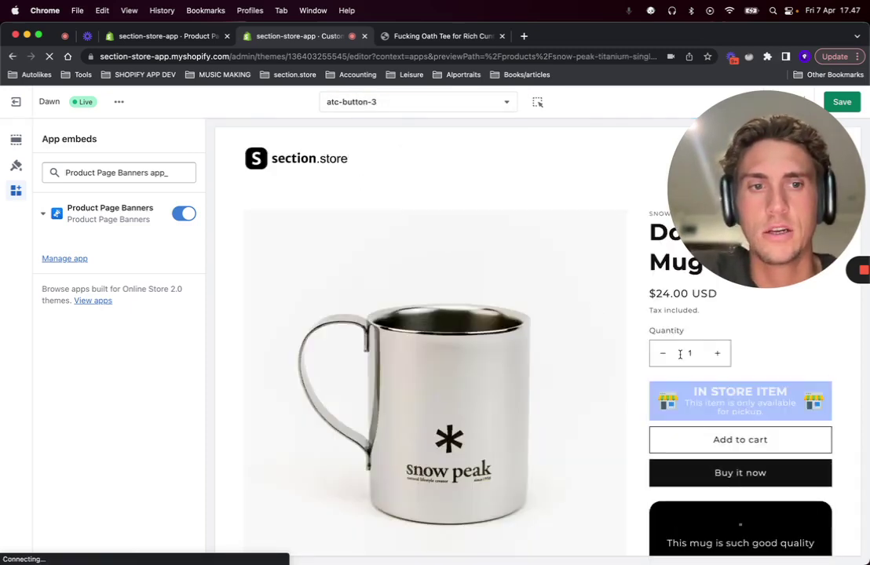
Step: Add the Product Page Banners app block to the Product information section and move it to the first place, above the Text block
{"action": "scroll", "coordinate": [739, 373], "scroll_direction": "down", "scroll_amount": 1}
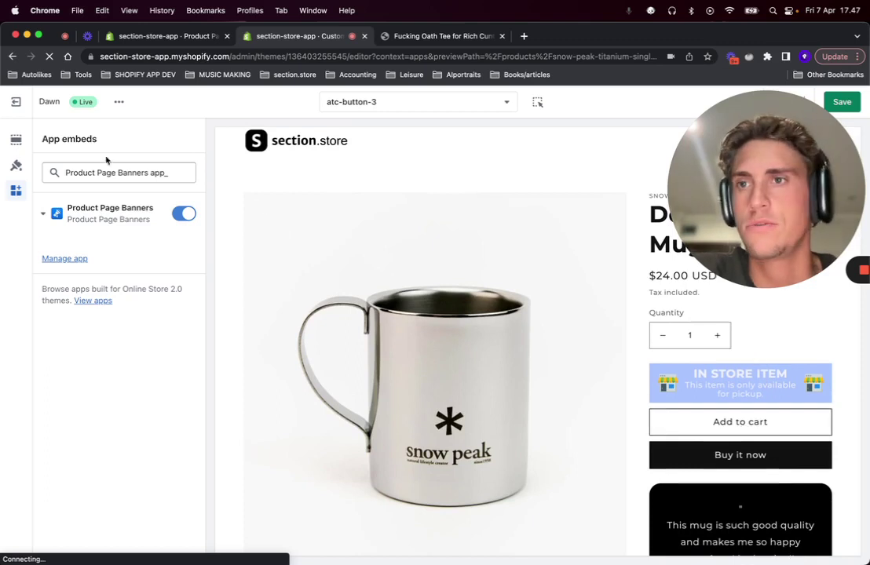
{"action": "left_click", "coordinate": [17, 139]}
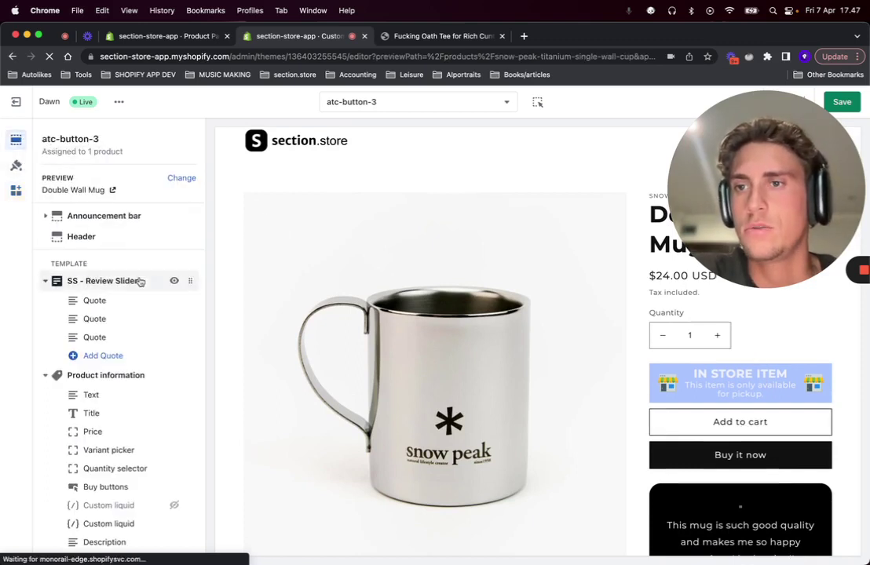
{"action": "scroll", "coordinate": [139, 282], "scroll_direction": "down", "scroll_amount": 5}
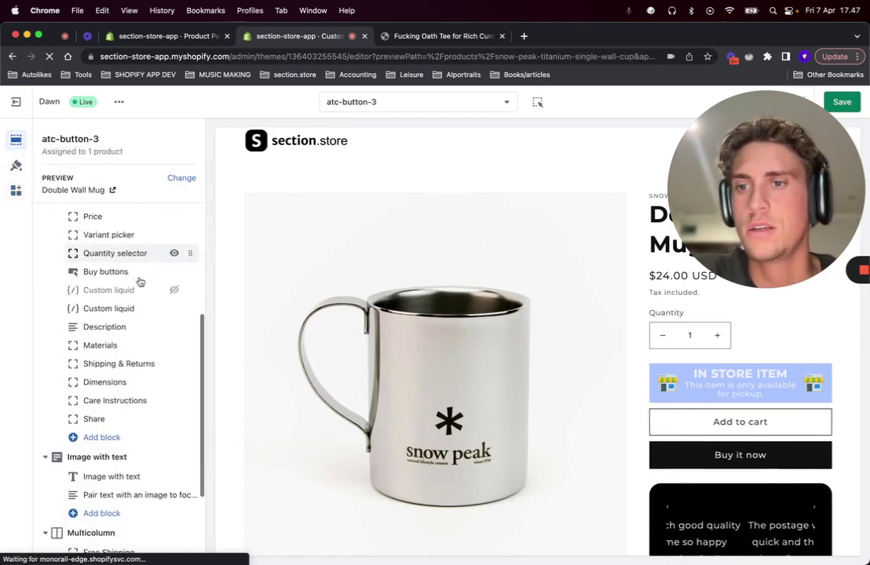
{"action": "left_click", "coordinate": [103, 439]}
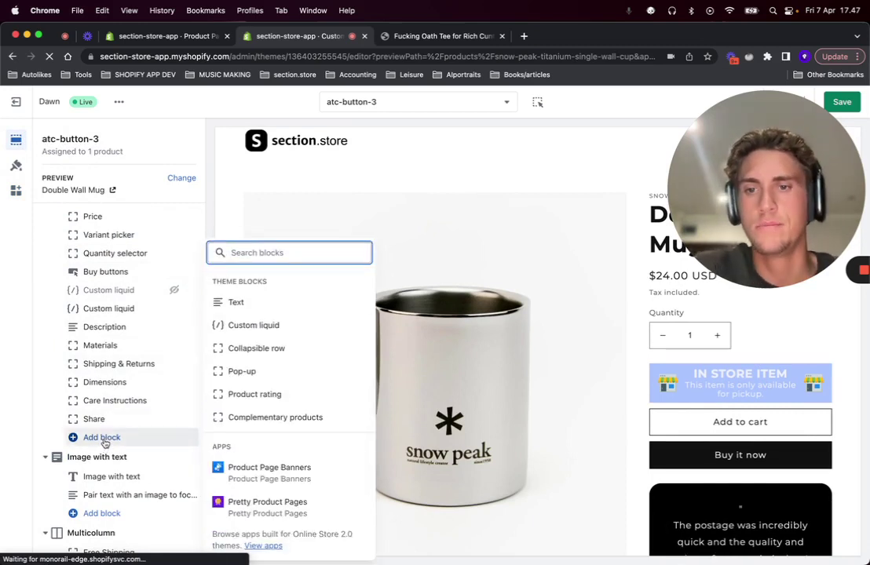
{"action": "left_click", "coordinate": [300, 468]}
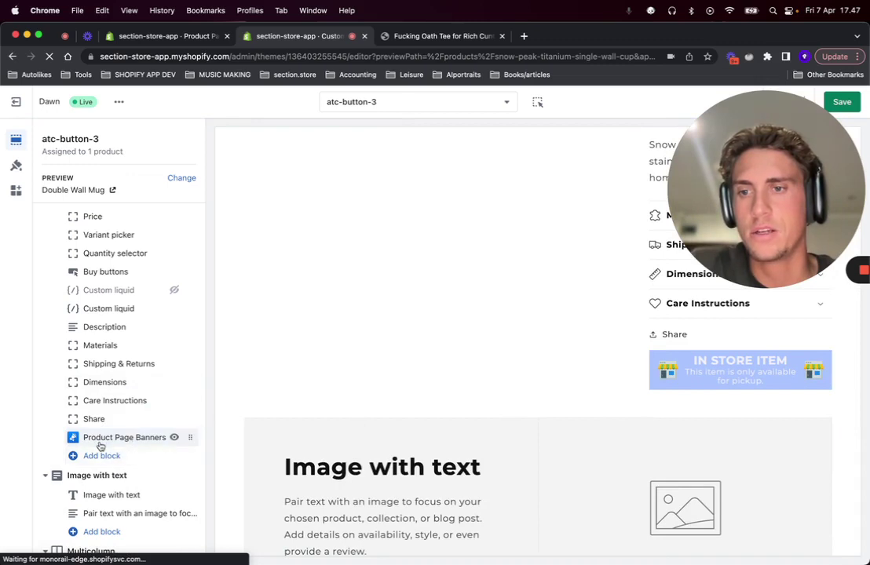
{"action": "left_click_drag", "start_coordinate": [188, 439], "coordinate": [149, 314]}
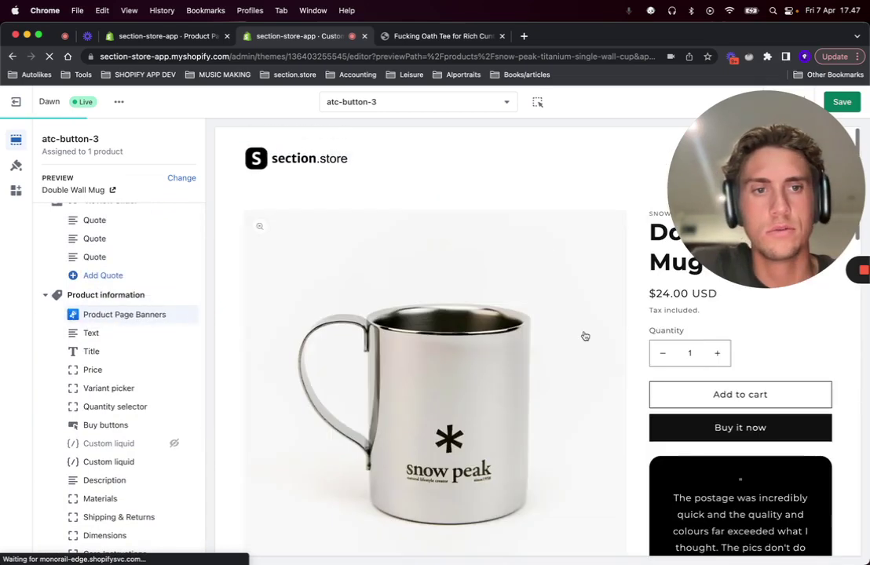
{"action": "left_click_drag", "start_coordinate": [791, 203], "coordinate": [792, 446]}
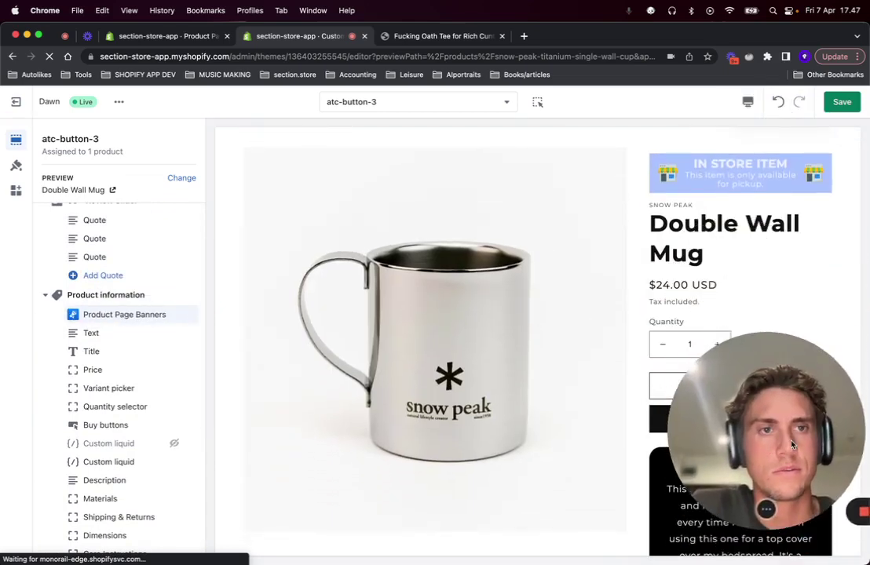